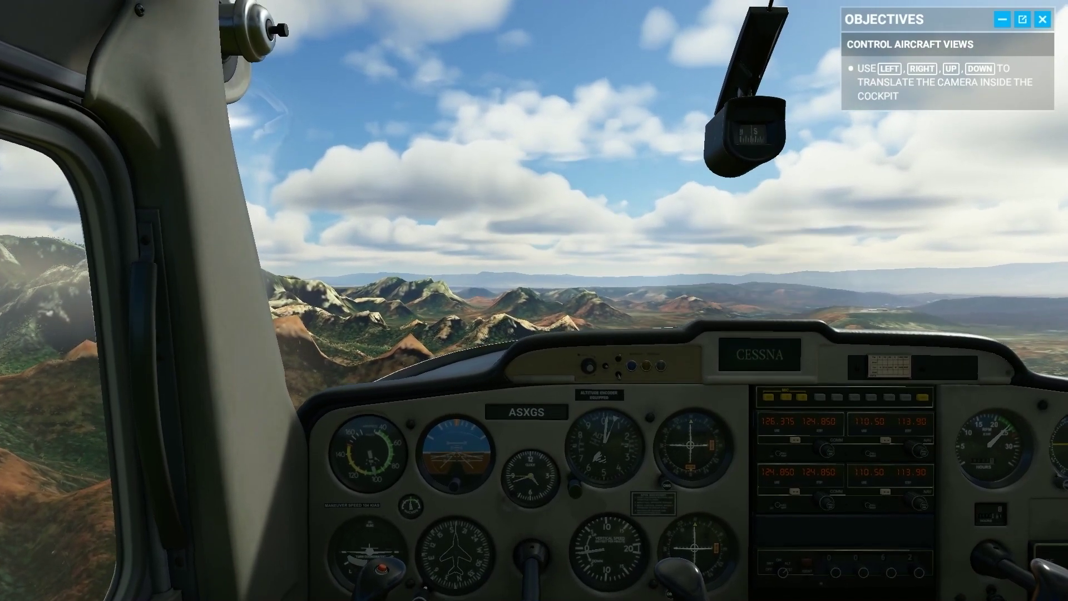
Slide the cockpit camera sideways and down to the panel, then reset to the forward pilot view
{"action": "key", "text": "Left"}
{"action": "key", "text": "Right"}
{"action": "key", "text": "Right"}
{"action": "key", "text": "Right"}
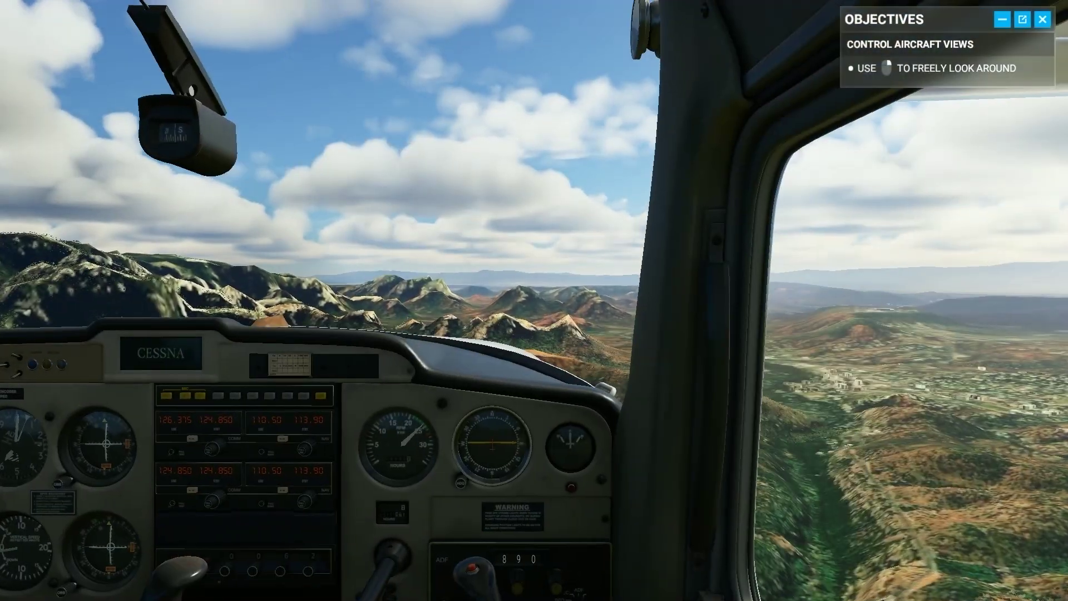
{"action": "key", "text": "Right"}
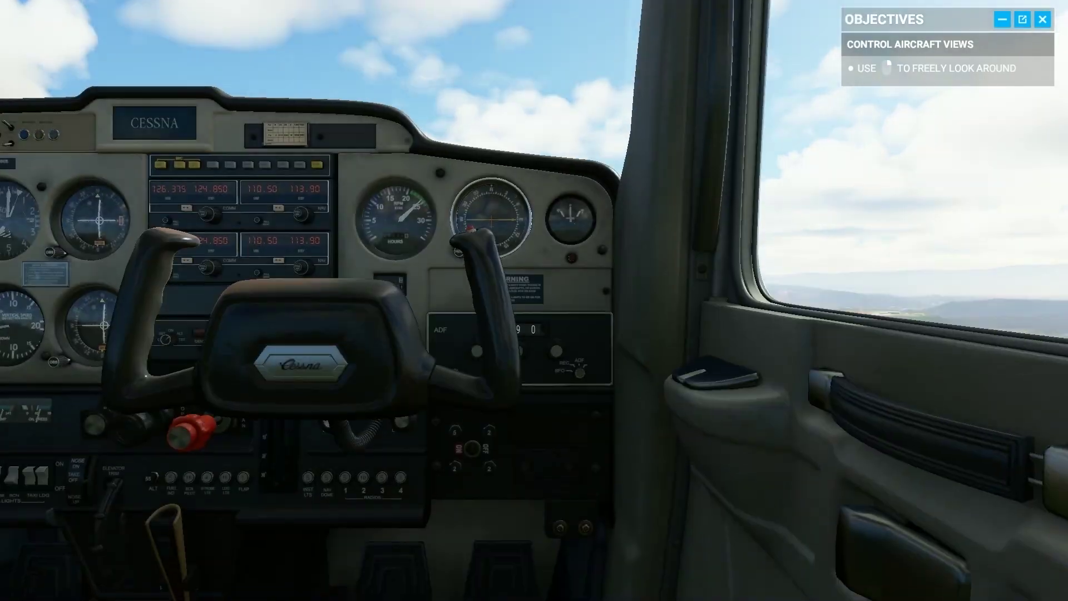
{"action": "key", "text": "Right"}
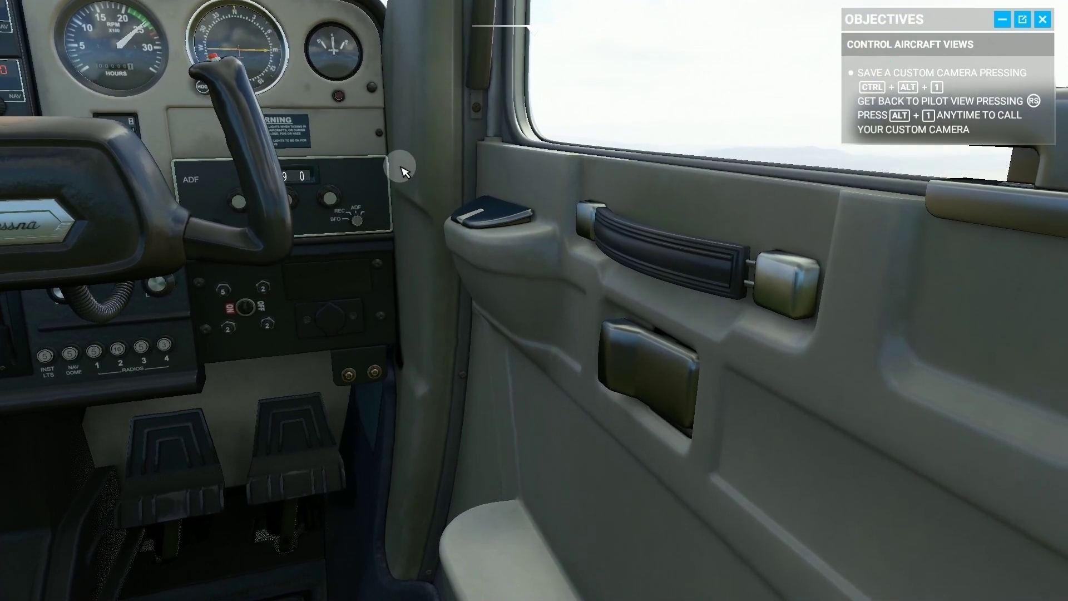
{"action": "key", "text": "ctrl+space"}
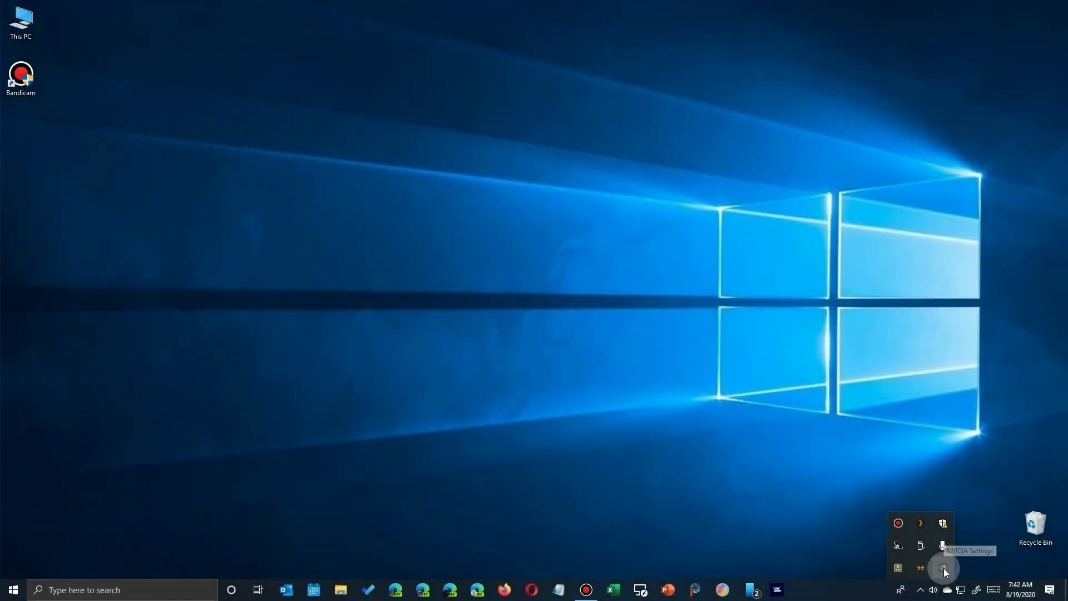
Launch GeForce Experience from the NVIDIA tray icon menu
{"action": "right_click", "coordinate": [944, 569]}
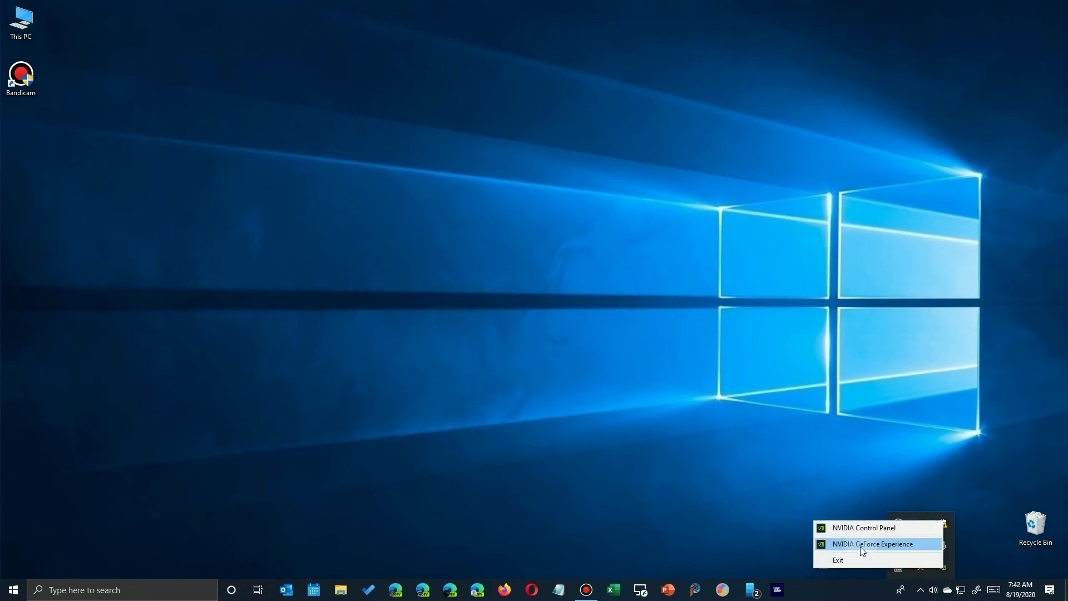
{"action": "left_click", "coordinate": [861, 546]}
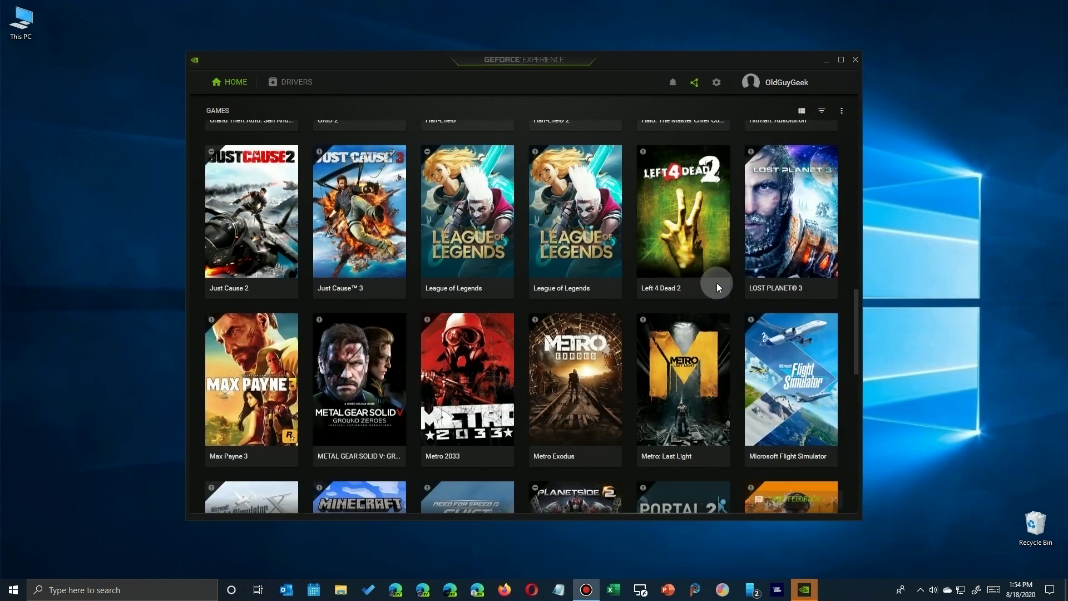
Download Game Ready Driver 452.06 and choose custom installation with a clean install
{"action": "left_click", "coordinate": [284, 79]}
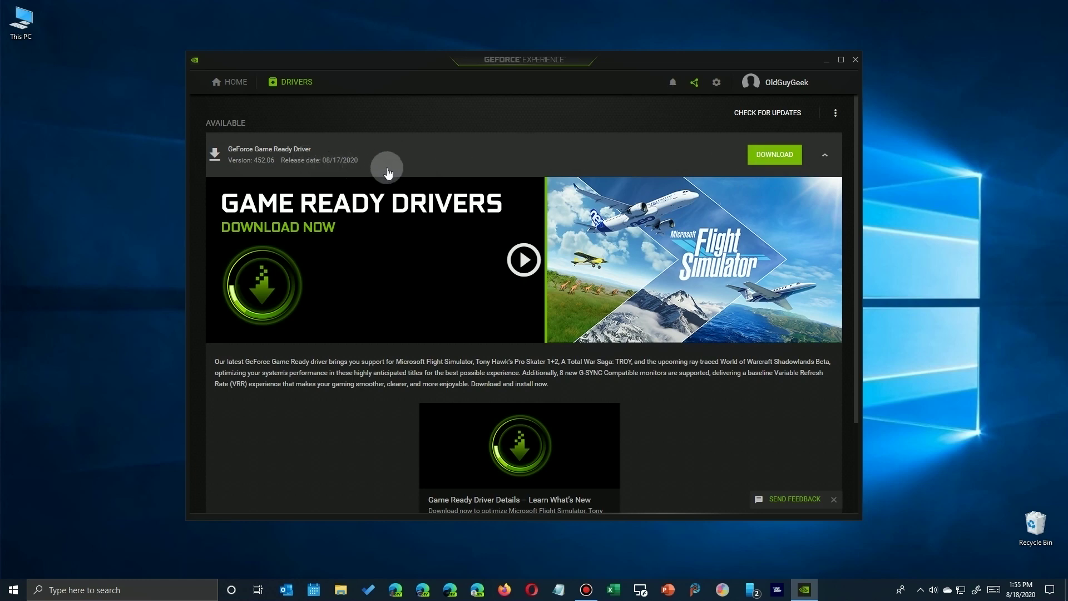
{"action": "left_click", "coordinate": [782, 155]}
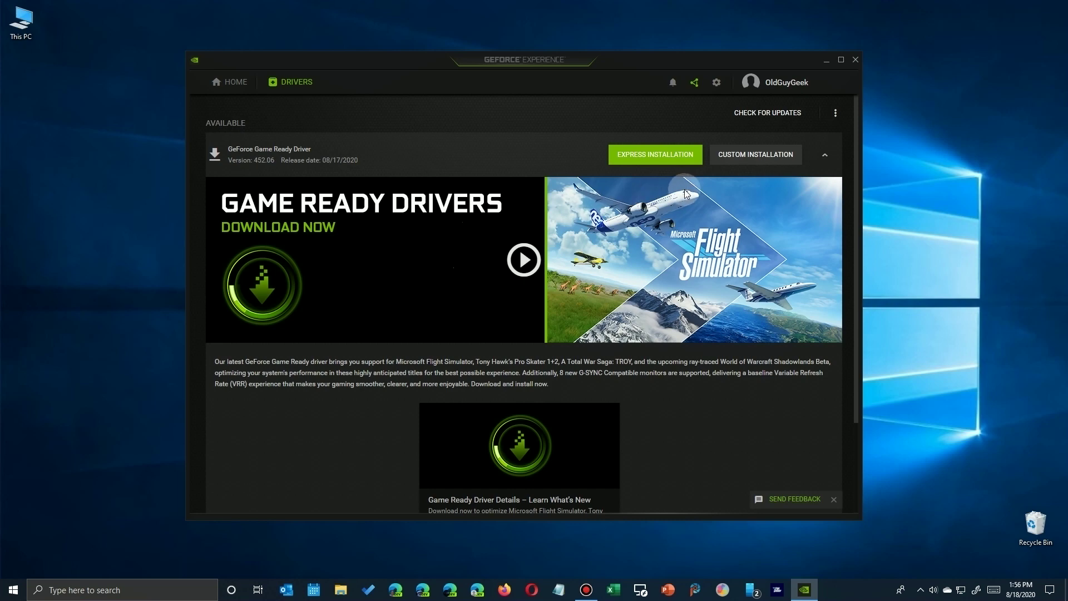
{"action": "left_click", "coordinate": [749, 156]}
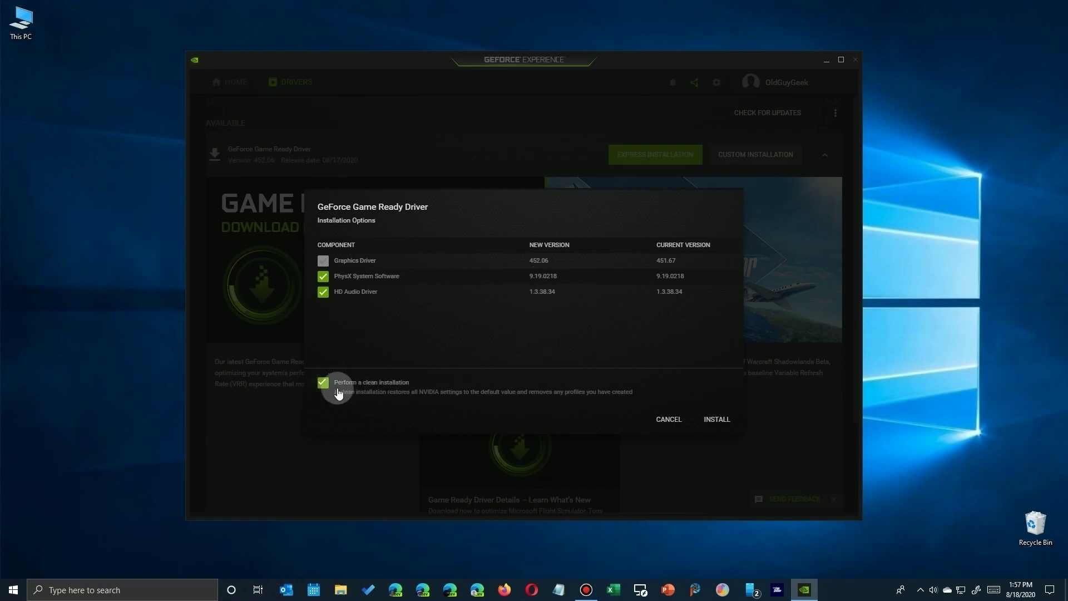
Install Game Ready Driver 452.06 with the selected components
{"action": "left_click", "coordinate": [716, 421]}
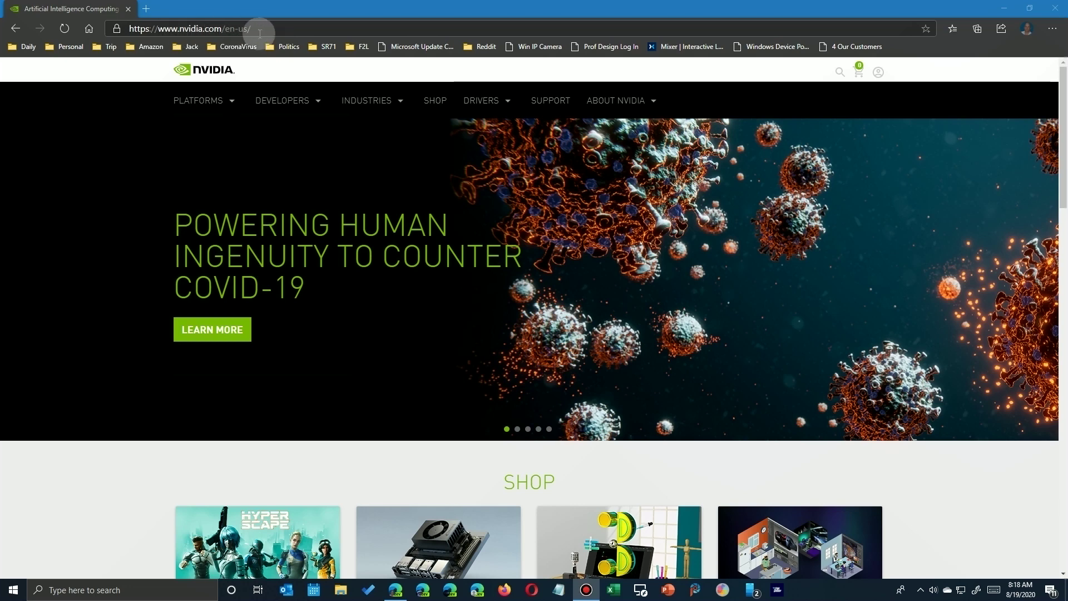
Search NVIDIA's GeForce drivers for a GeForce 900 Series GTX 960 card
{"action": "mouse_move", "coordinate": [509, 99]}
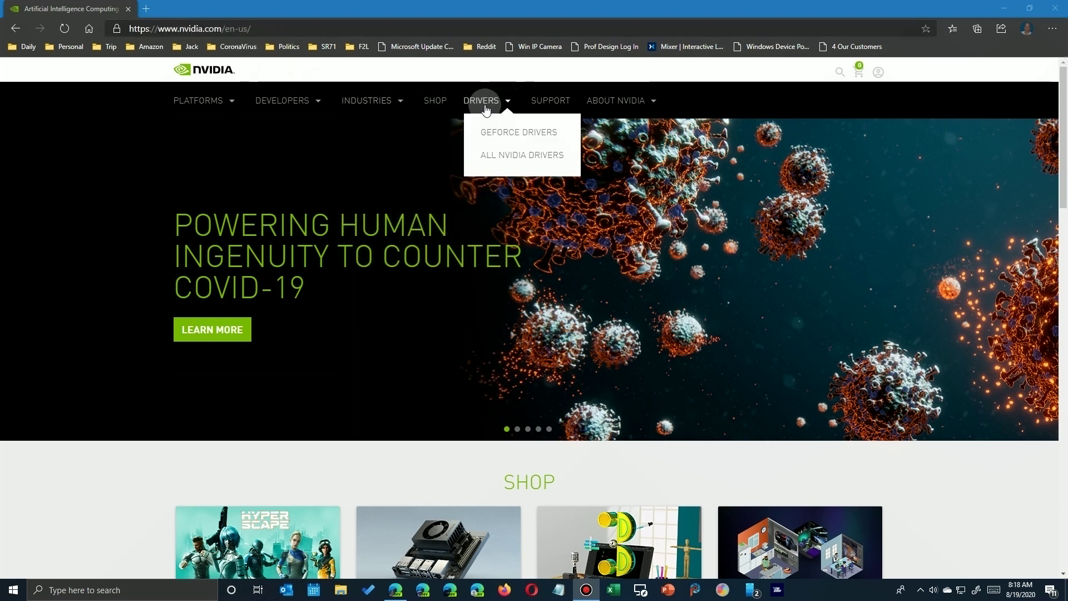
{"action": "left_click", "coordinate": [505, 138]}
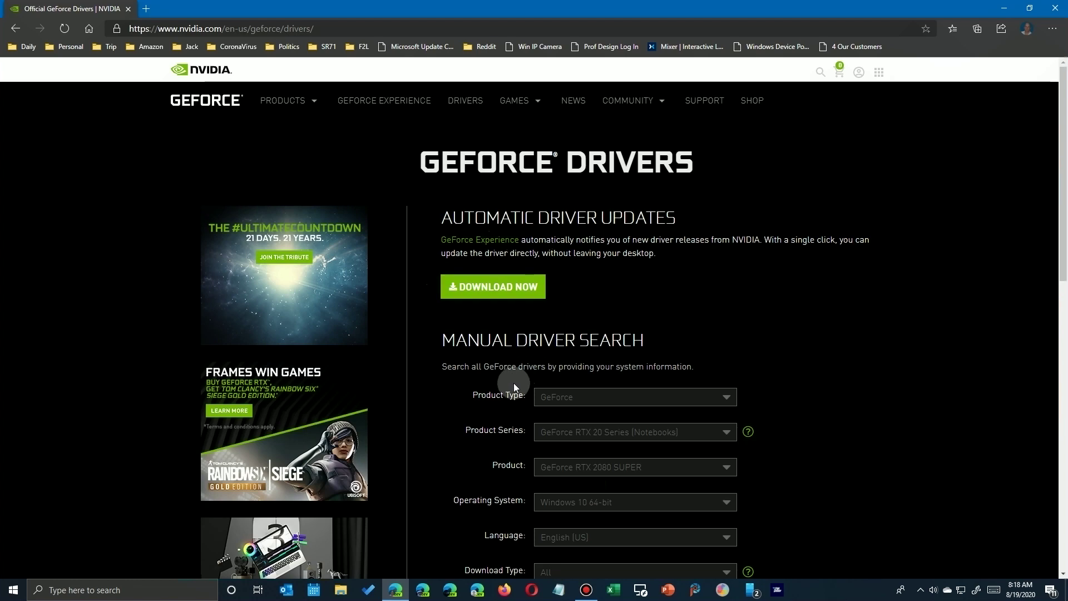
{"action": "scroll", "coordinate": [590, 334], "scroll_direction": "down", "scroll_amount": 3}
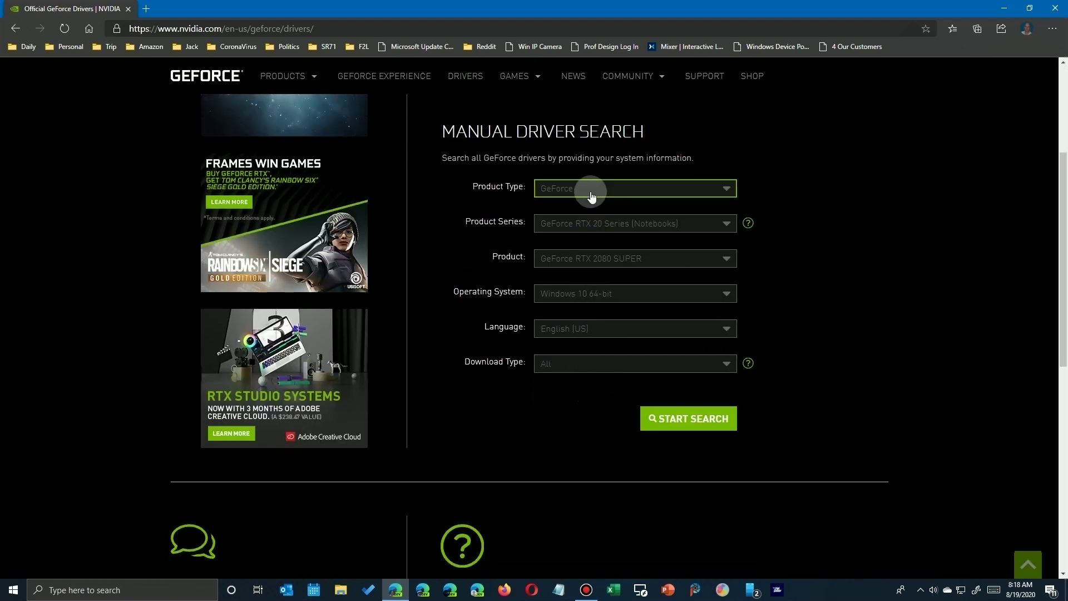
{"action": "left_click", "coordinate": [591, 229]}
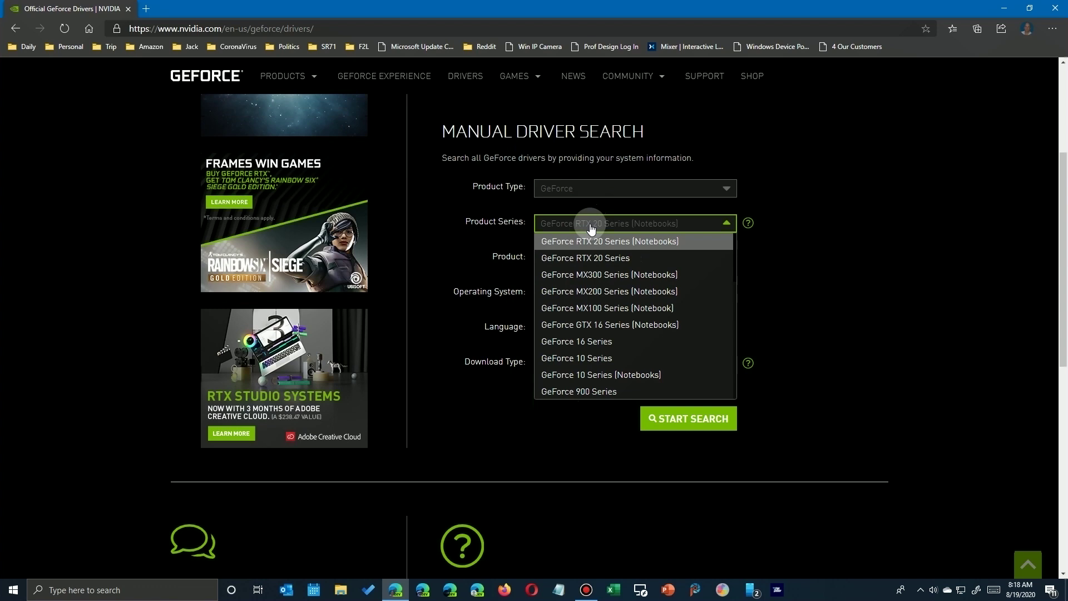
{"action": "scroll", "coordinate": [578, 368], "scroll_direction": "down", "scroll_amount": 2}
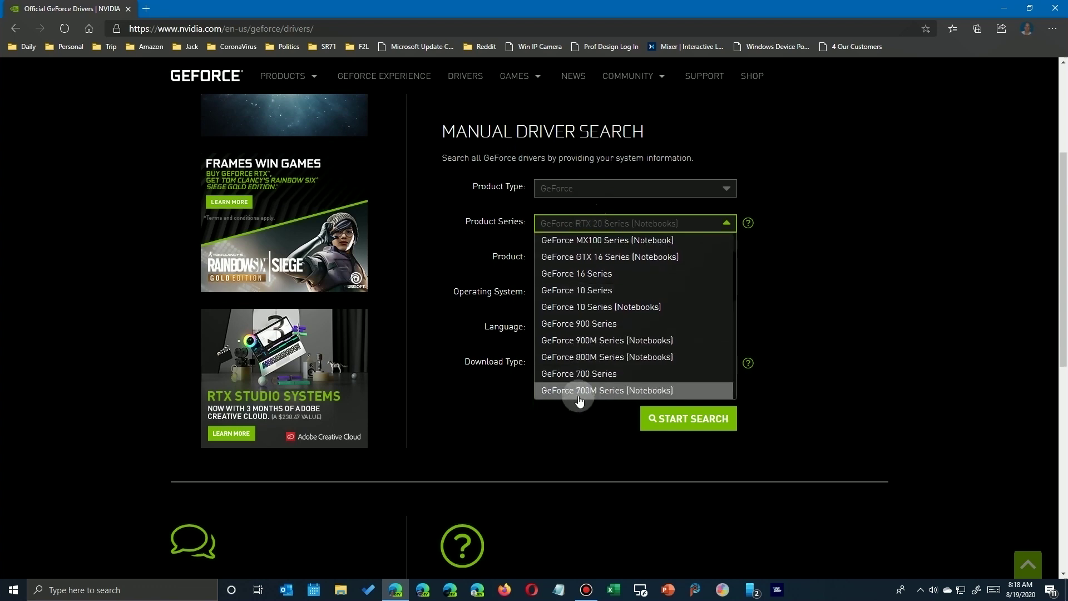
{"action": "left_click", "coordinate": [586, 328]}
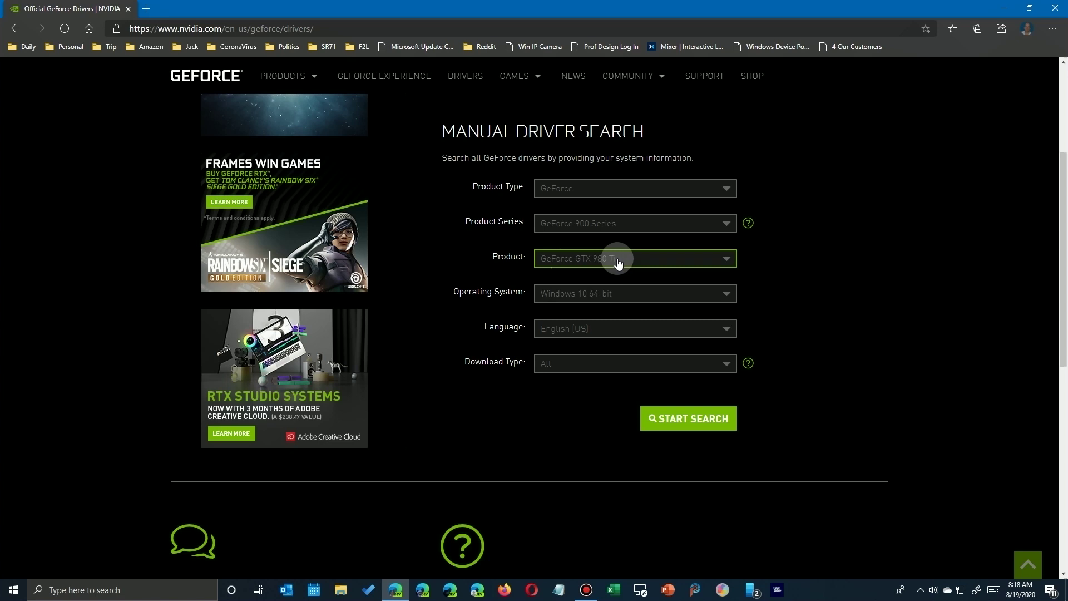
{"action": "left_click", "coordinate": [619, 261]}
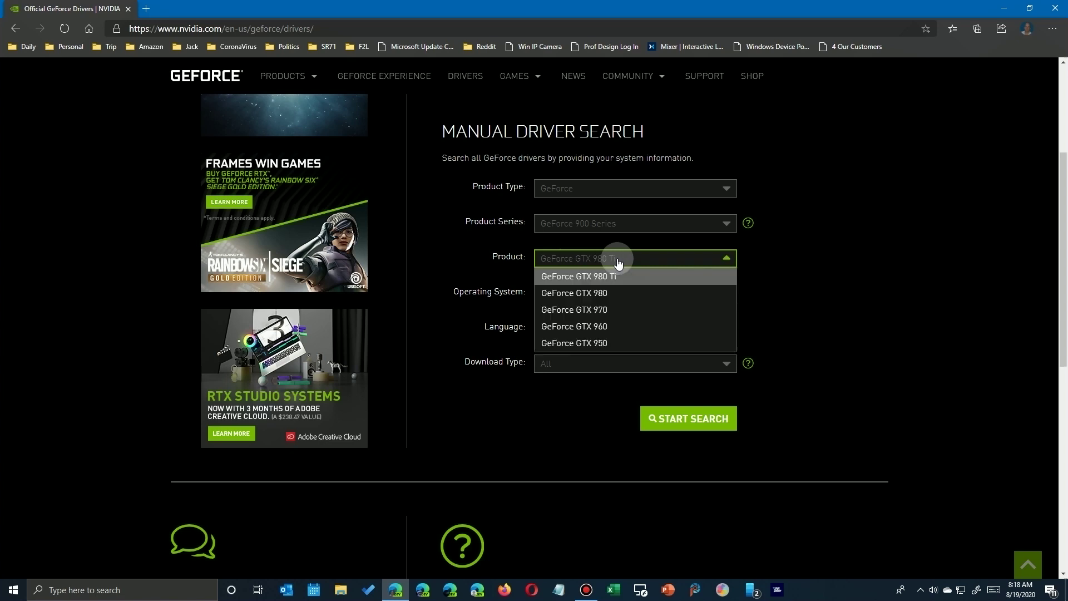
{"action": "left_click", "coordinate": [601, 329]}
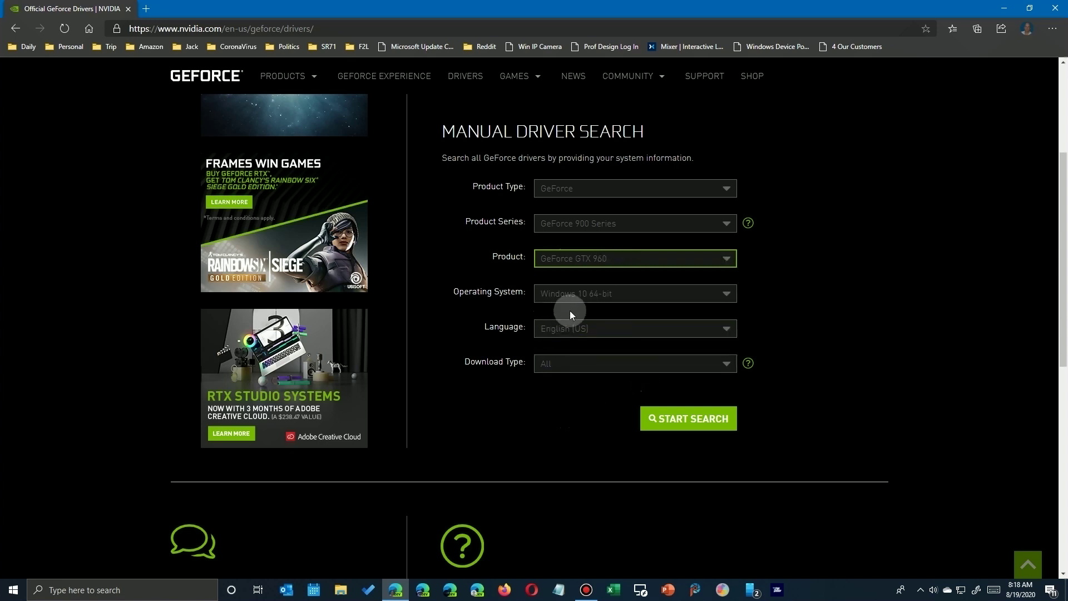
{"action": "left_click", "coordinate": [654, 419]}
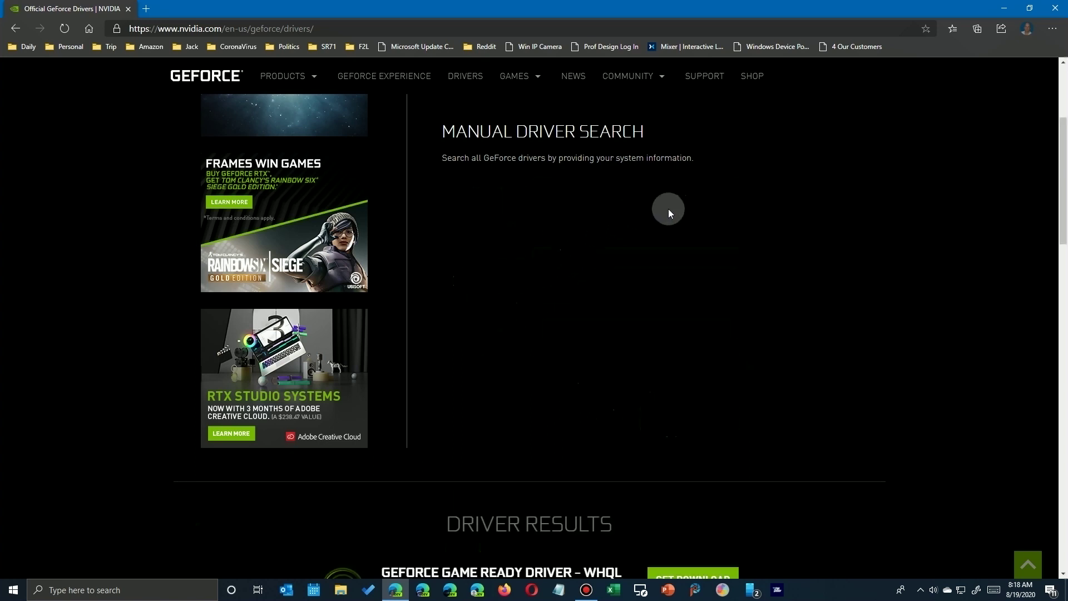
Open the Game Ready Driver 452.06 download page and highlight its Flight Simulator optimization note
{"action": "left_click", "coordinate": [632, 292]}
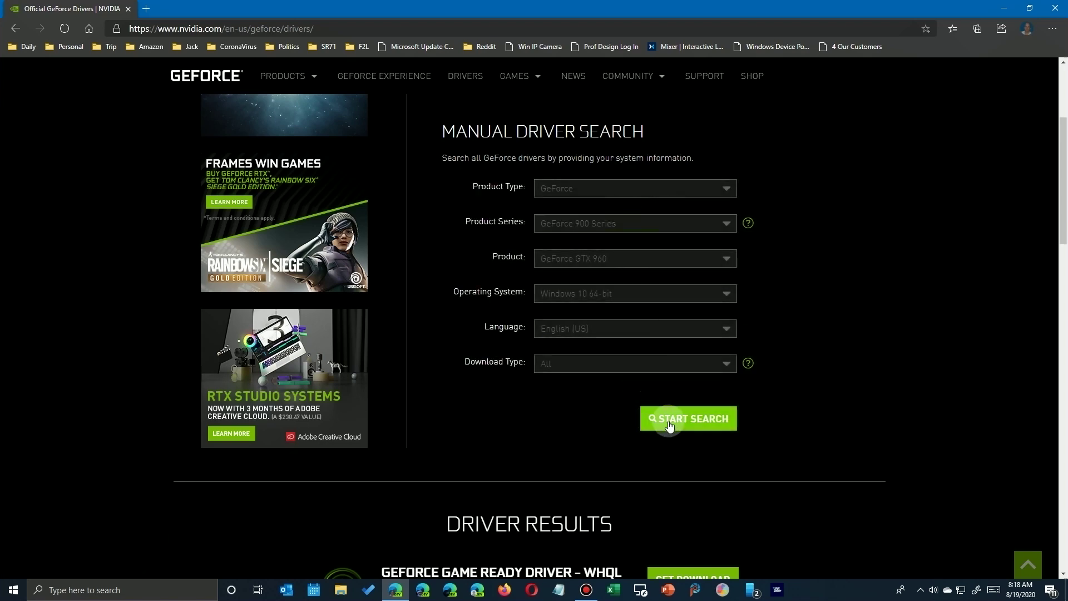
{"action": "scroll", "coordinate": [531, 398], "scroll_direction": "down", "scroll_amount": 3}
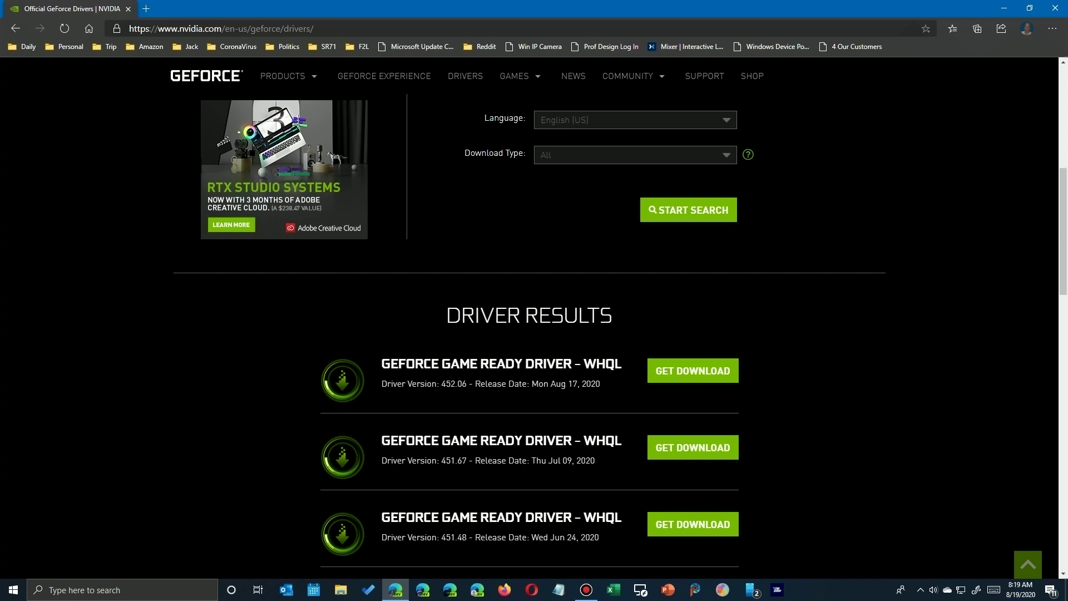
{"action": "left_click", "coordinate": [710, 370]}
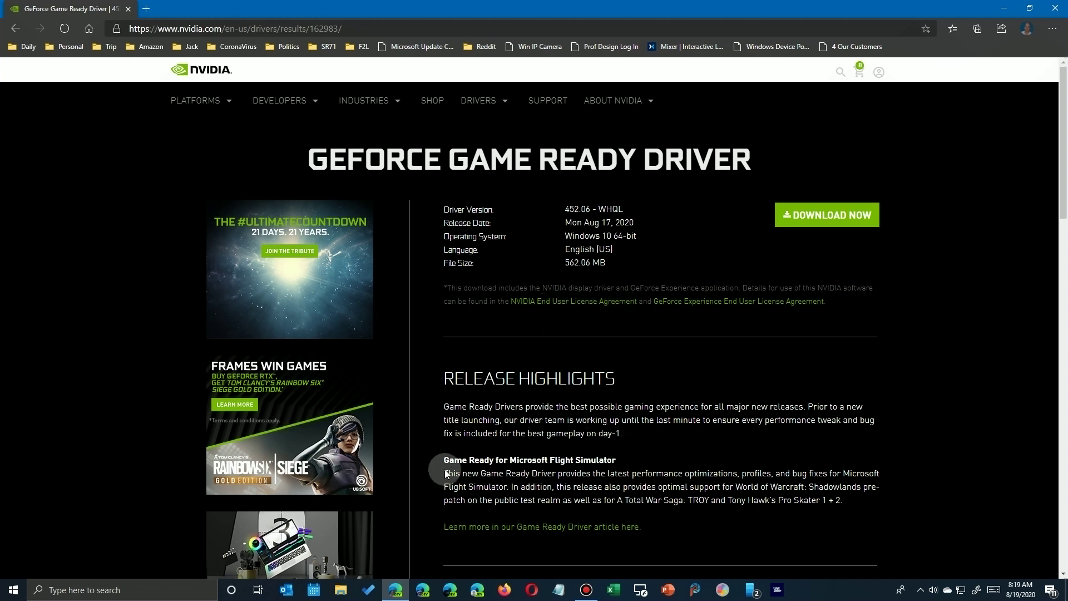
{"action": "left_click_drag", "start_coordinate": [445, 476], "coordinate": [506, 490]}
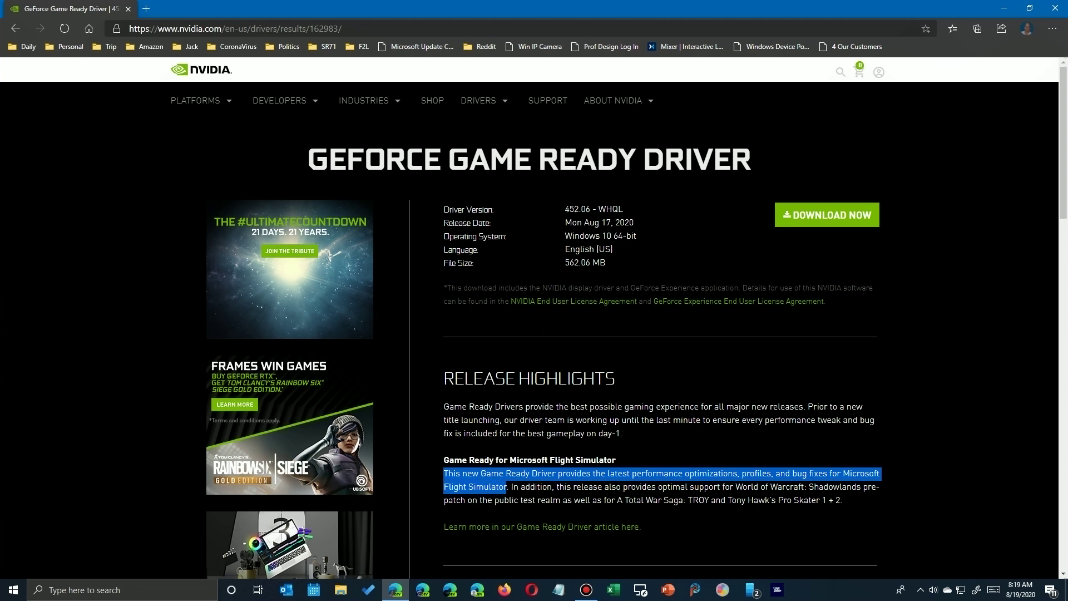
{"action": "left_click", "coordinate": [724, 521]}
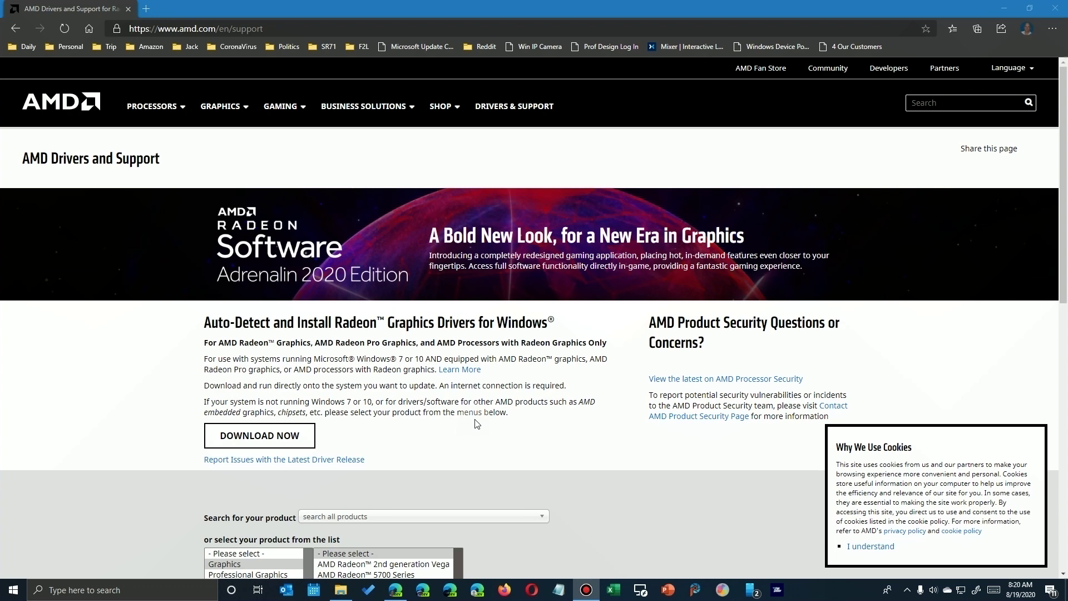
Choose Graphics > Radeon 5500 Series > RX 5500 Series > RX 5500 XT and submit
{"action": "scroll", "coordinate": [91, 401], "scroll_direction": "down", "scroll_amount": 3}
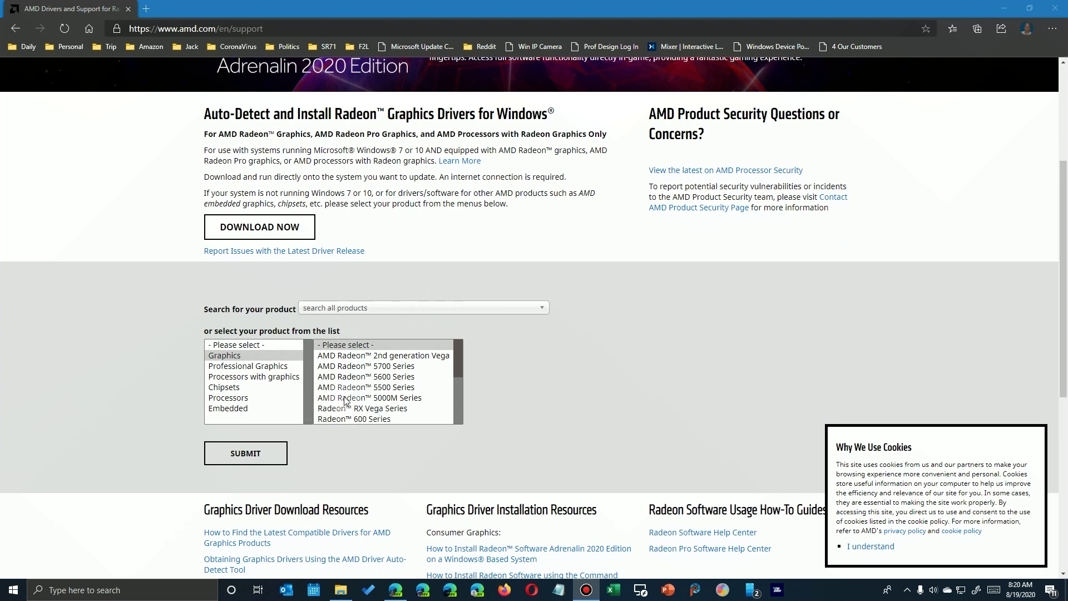
{"action": "scroll", "coordinate": [343, 388], "scroll_direction": "down", "scroll_amount": 3}
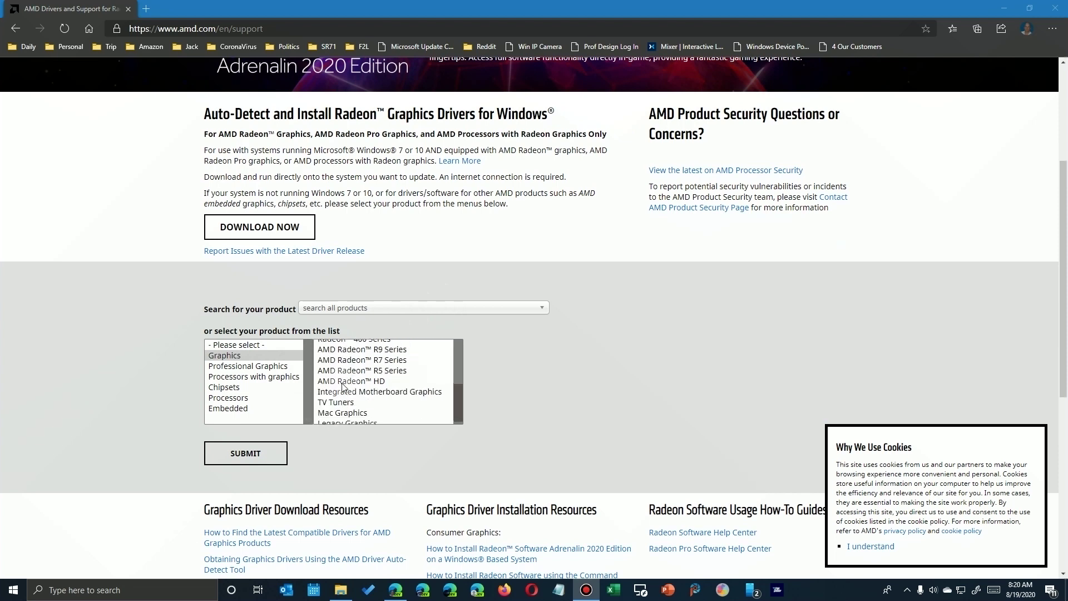
{"action": "scroll", "coordinate": [336, 378], "scroll_direction": "up", "scroll_amount": 3}
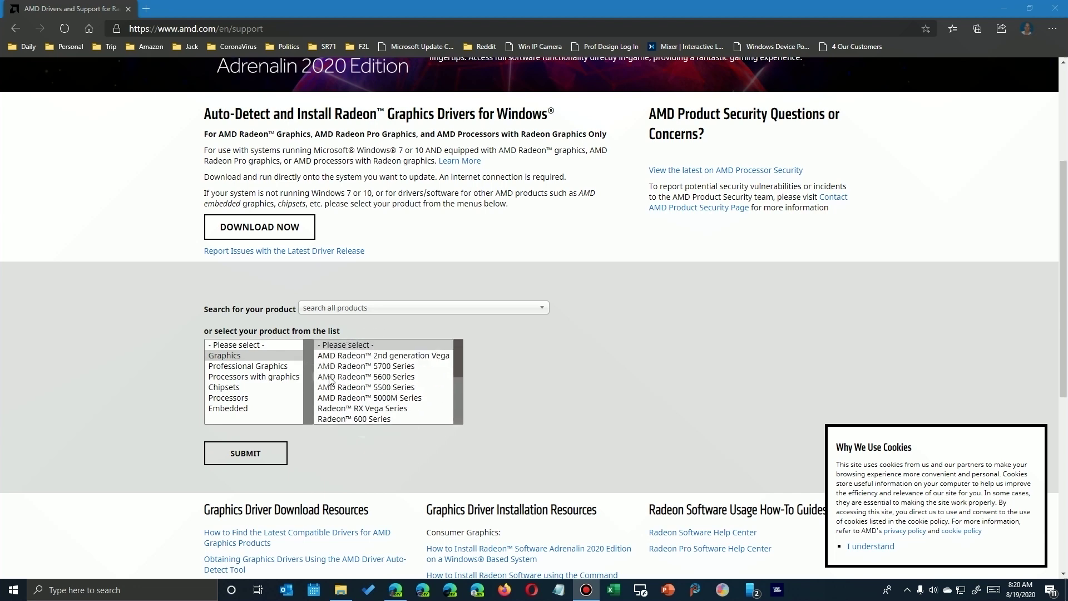
{"action": "left_click", "coordinate": [358, 388]}
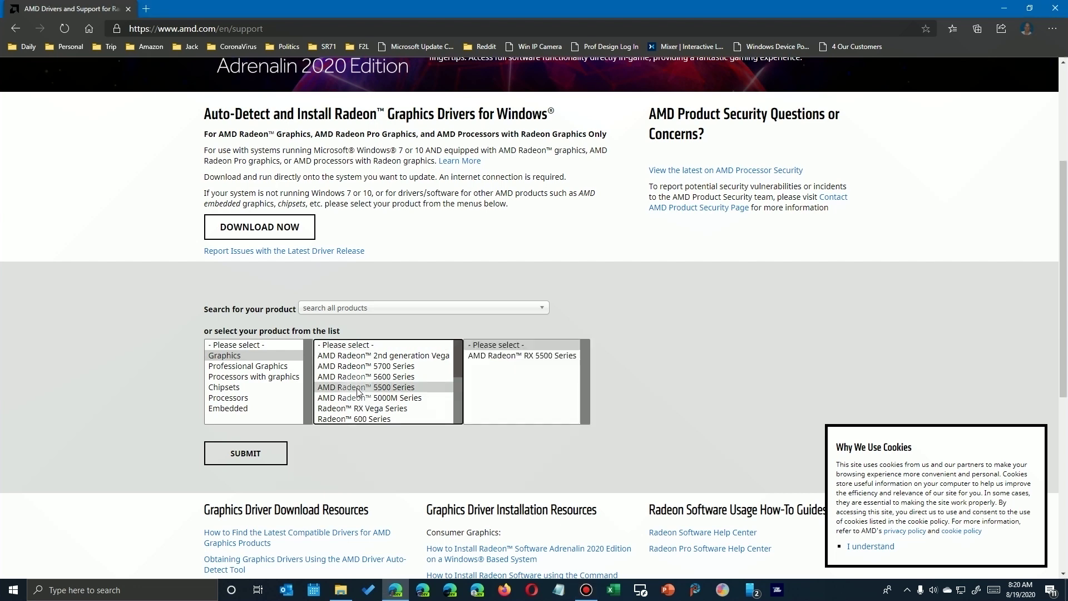
{"action": "left_click", "coordinate": [515, 357]}
{"action": "left_click", "coordinate": [651, 358]}
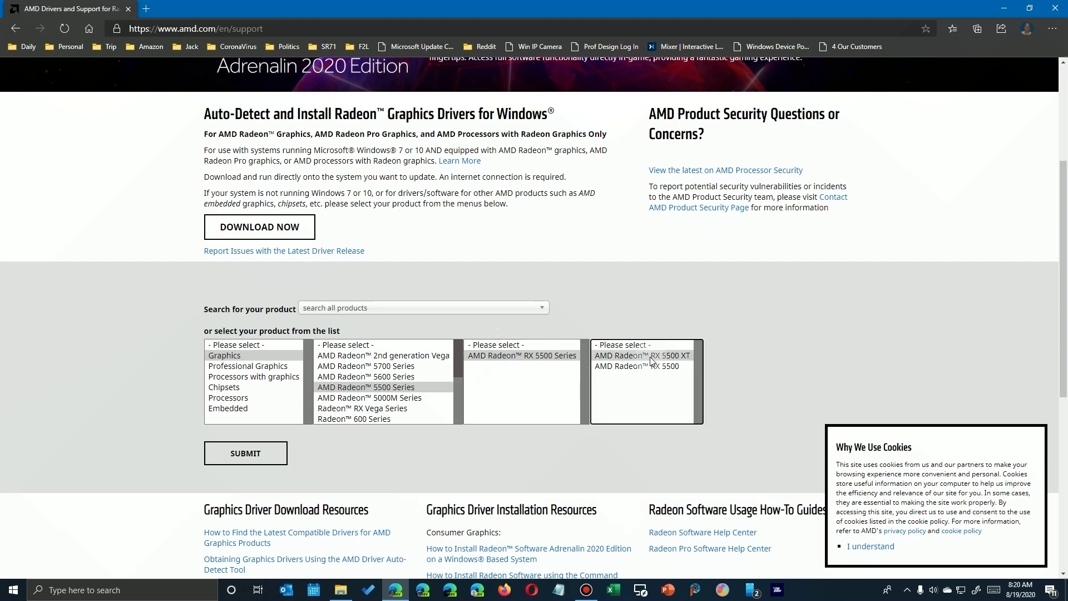
{"action": "scroll", "coordinate": [652, 361], "scroll_direction": "up", "scroll_amount": 1}
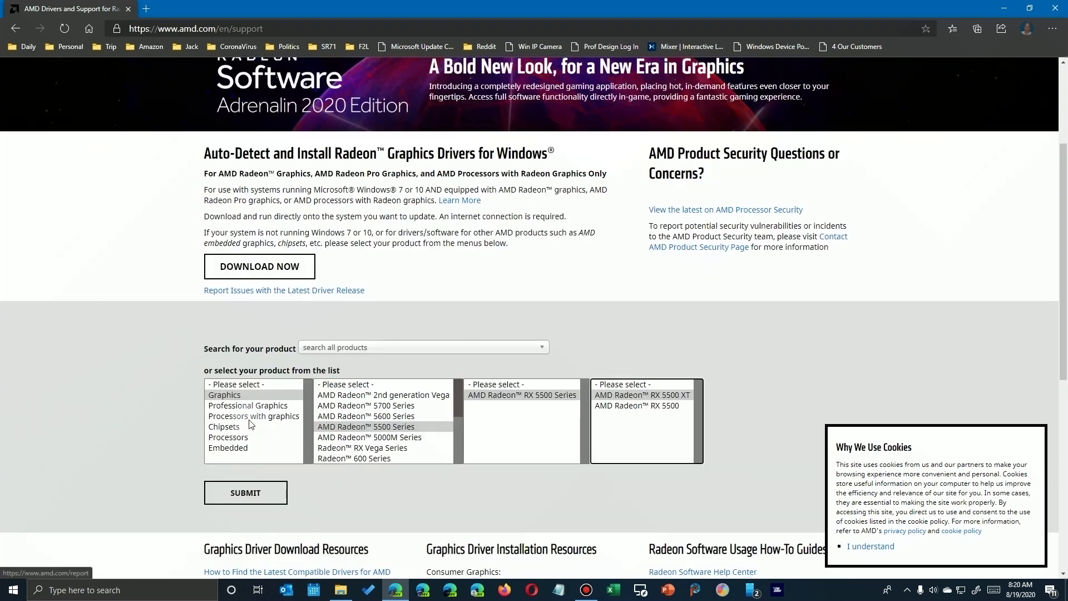
{"action": "left_click", "coordinate": [248, 492]}
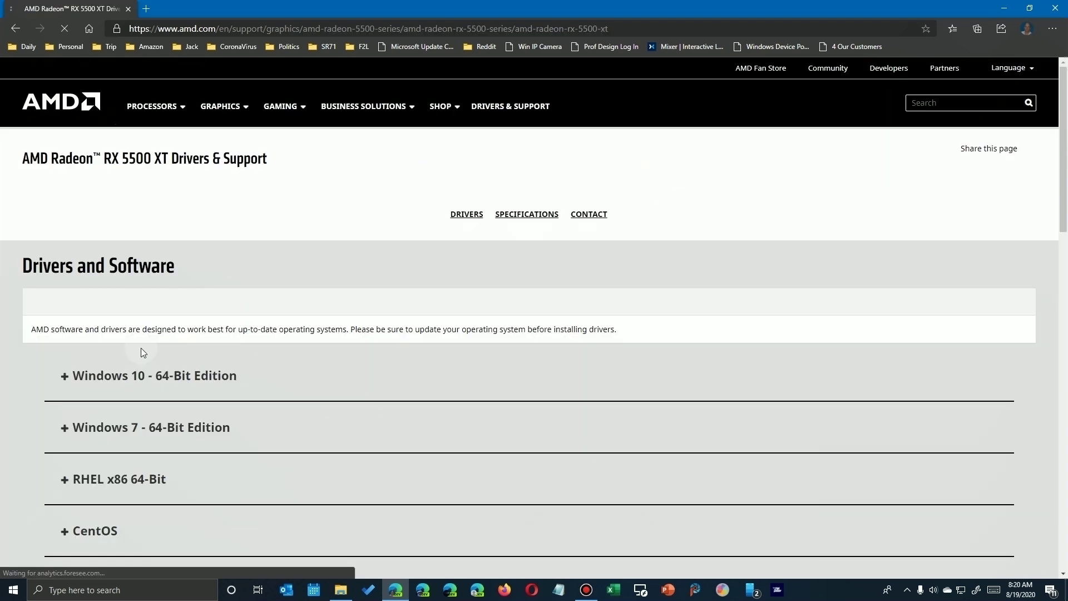
Open the Adrenalin 20.8.2 release notes for Windows 10 64-bit and highlight Microsoft Flight Simulator
{"action": "left_click", "coordinate": [64, 377]}
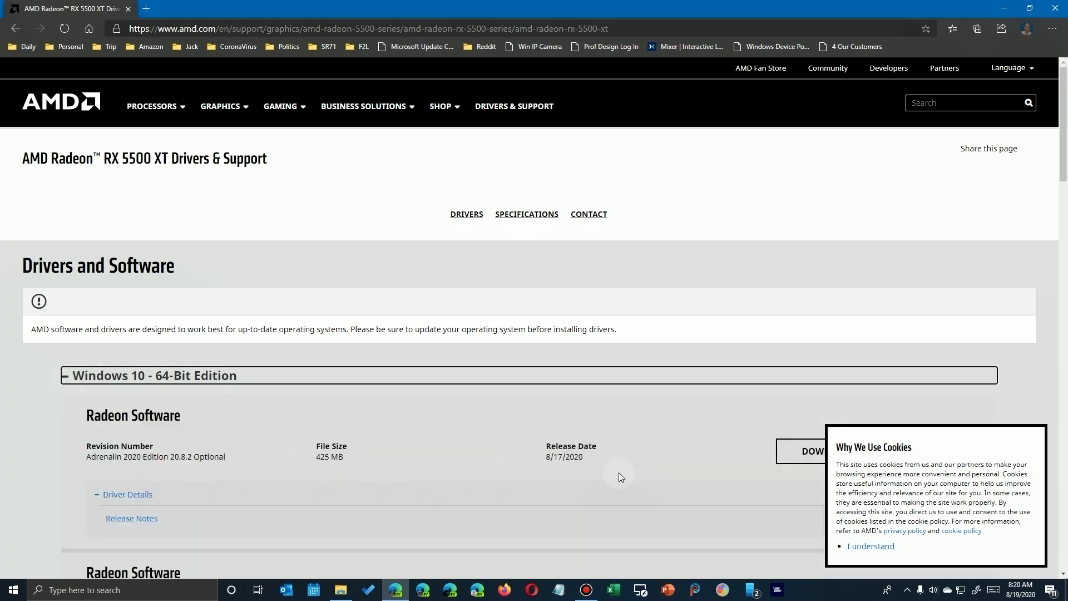
{"action": "left_click", "coordinate": [872, 546]}
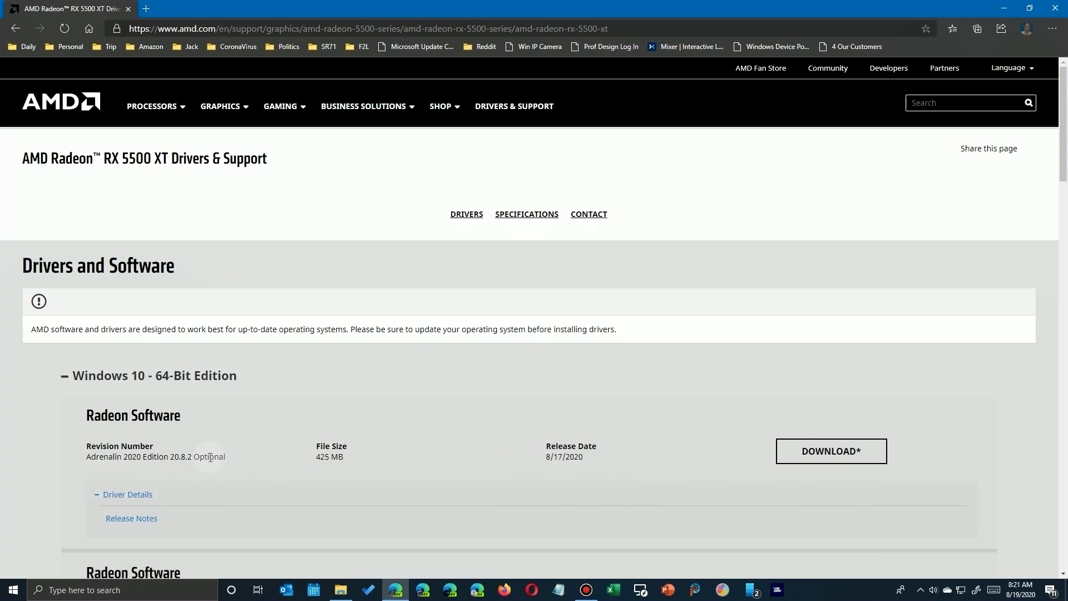
{"action": "scroll", "coordinate": [210, 457], "scroll_direction": "down", "scroll_amount": 4}
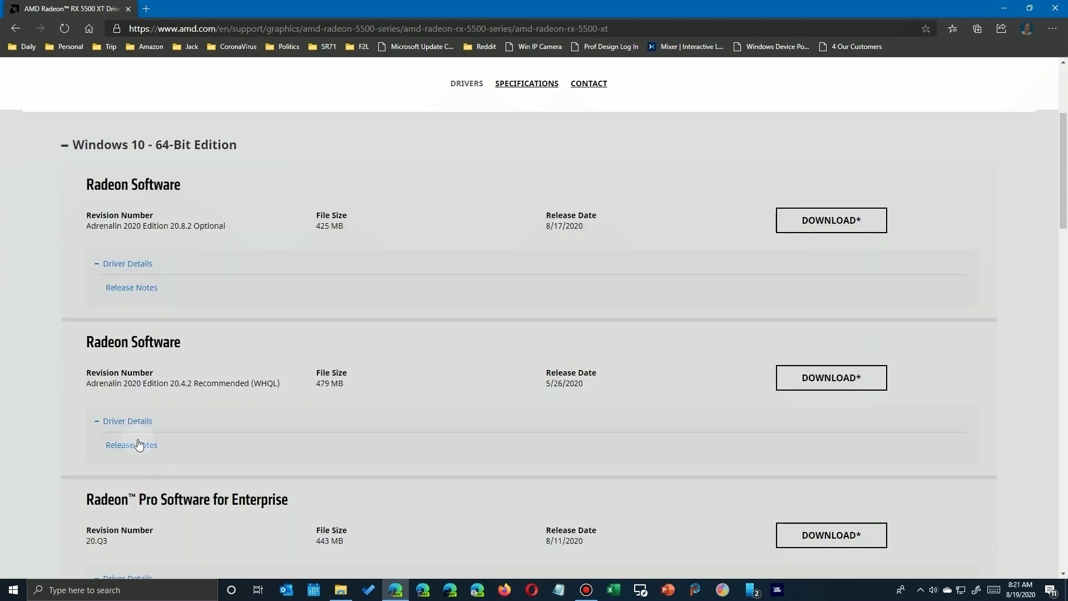
{"action": "left_click", "coordinate": [131, 290]}
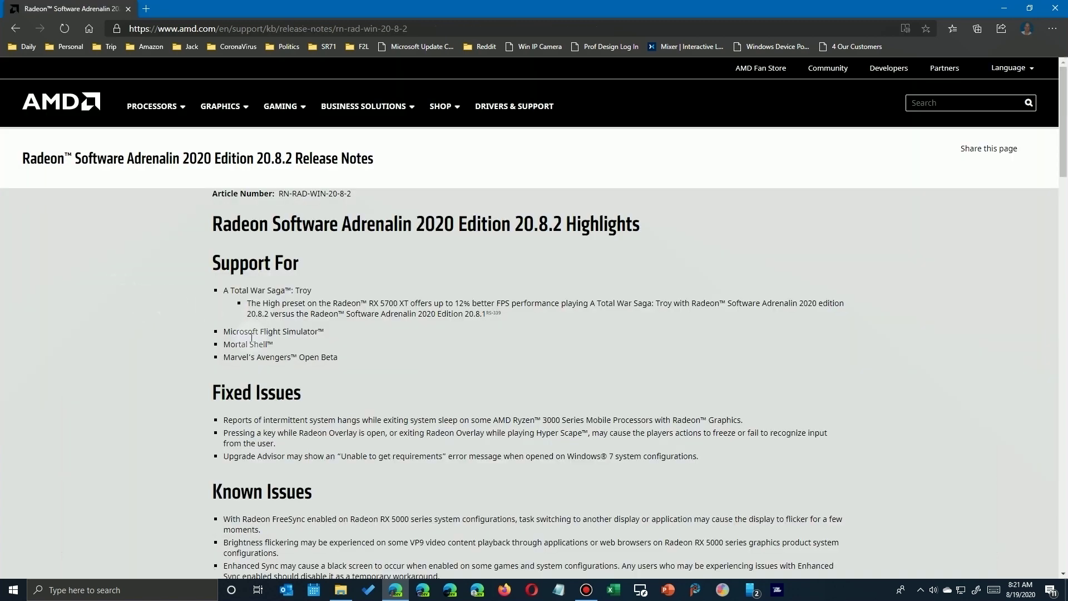
{"action": "left_click_drag", "start_coordinate": [223, 331], "coordinate": [330, 333]}
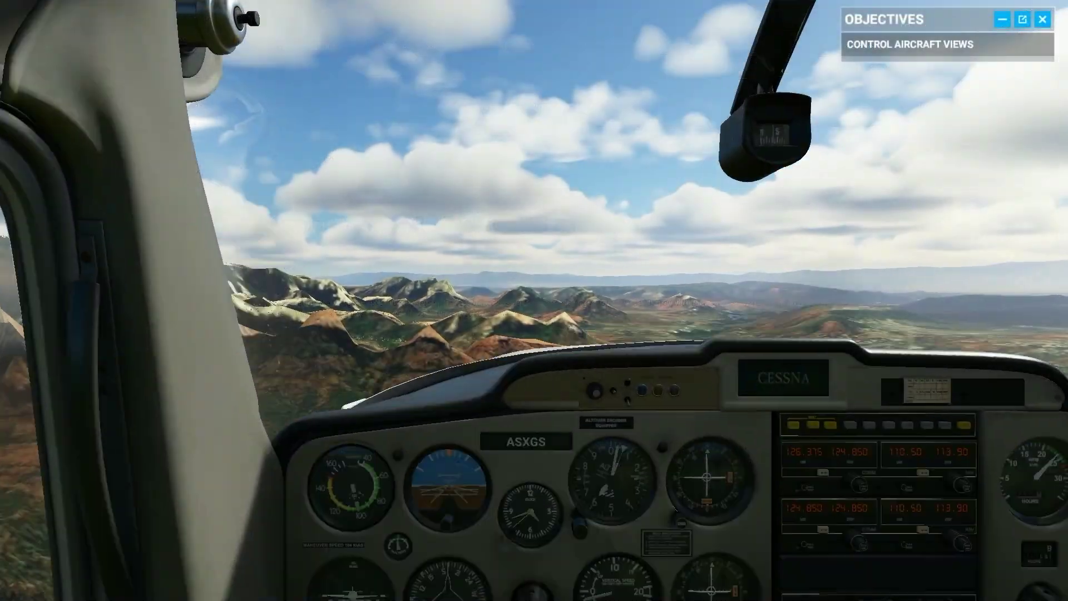
{"action": "key", "text": "Left"}
{"action": "key", "text": "Down"}
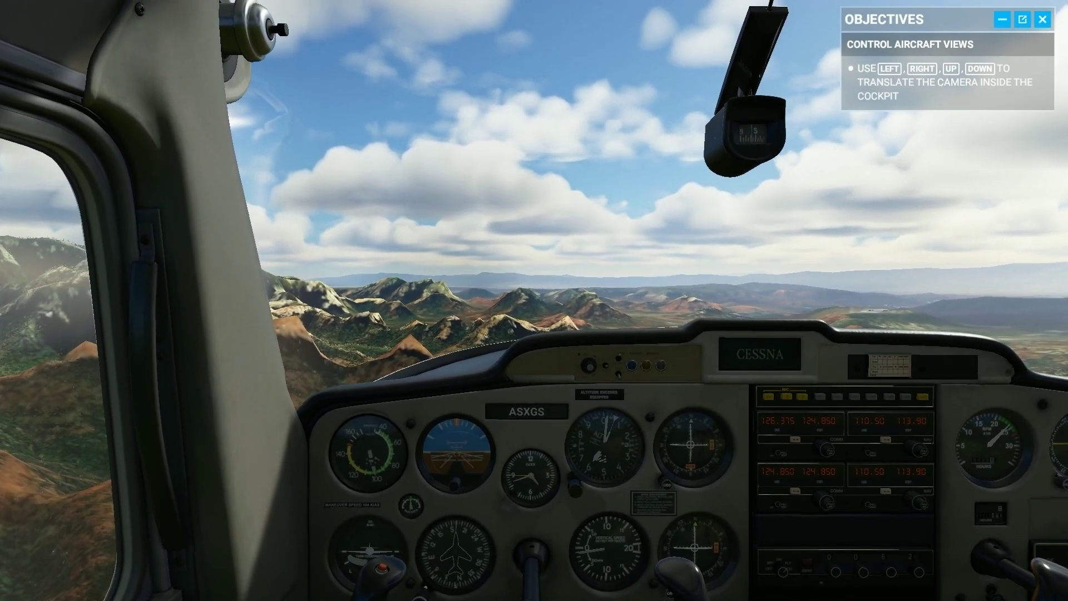
Slide the cockpit camera to the right seat and swing the view toward the cabin door
{"action": "key", "text": "Left"}
{"action": "key", "text": "Right"}
{"action": "key", "text": "Right"}
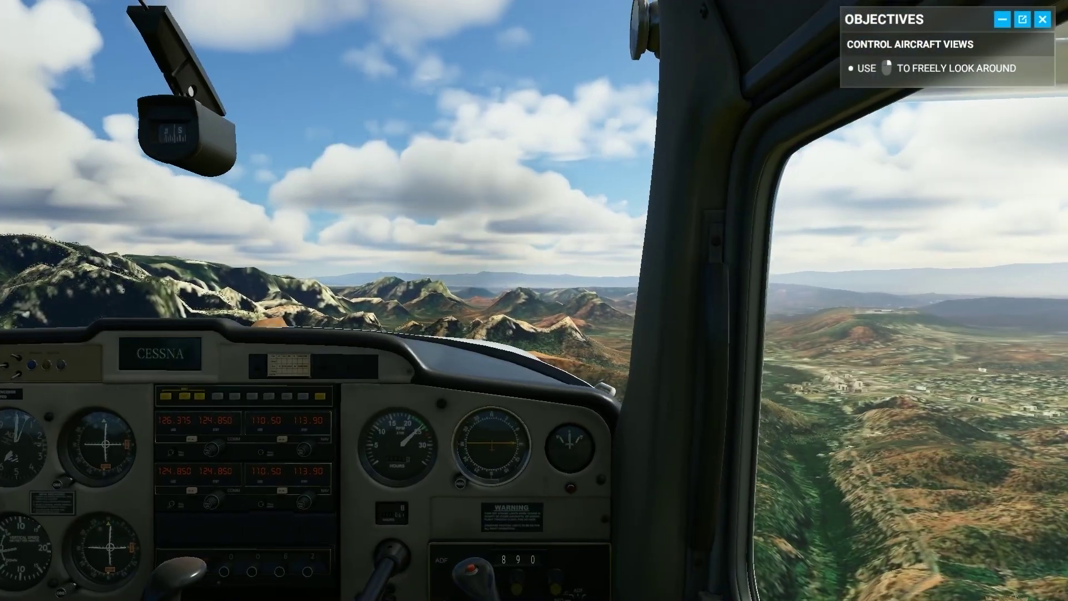
{"action": "key", "text": "Down"}
{"action": "key", "text": "Up"}
{"action": "key", "text": "Down"}
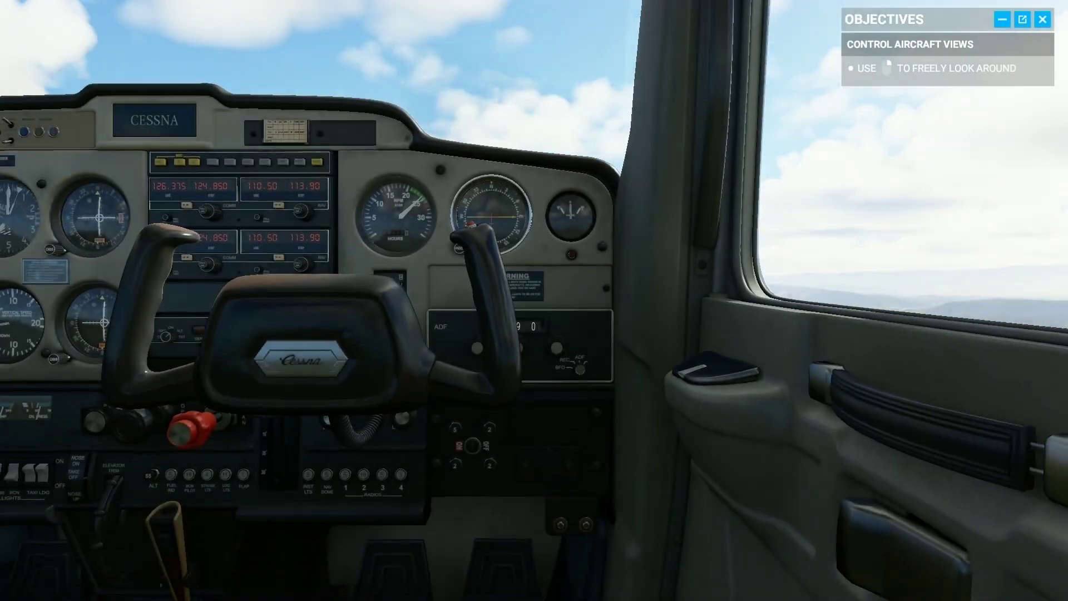
{"action": "left_click_drag", "start_coordinate": [405, 129], "coordinate": [405, 129]}
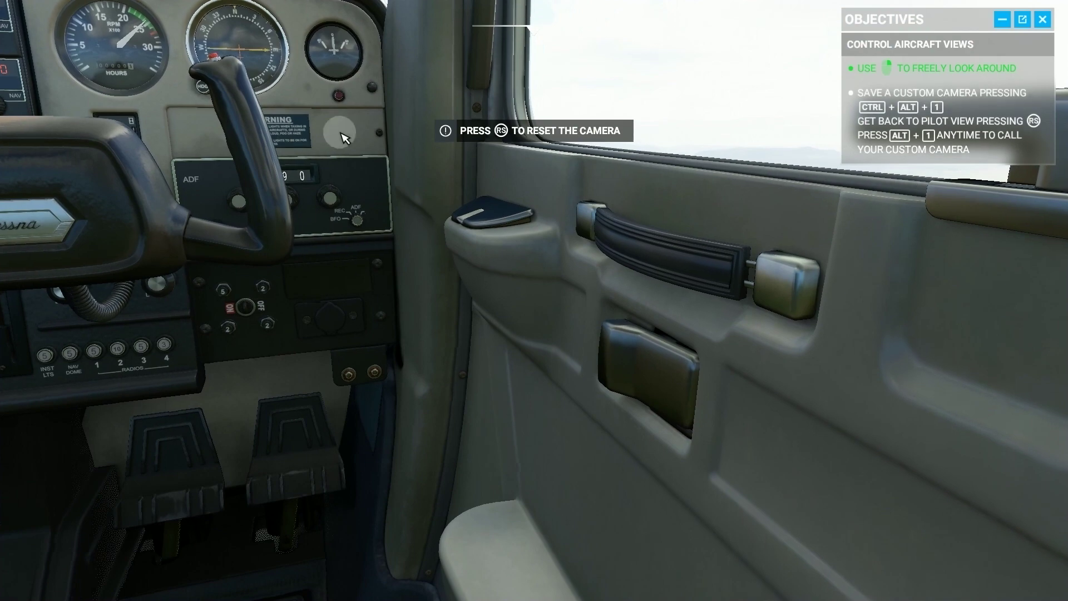